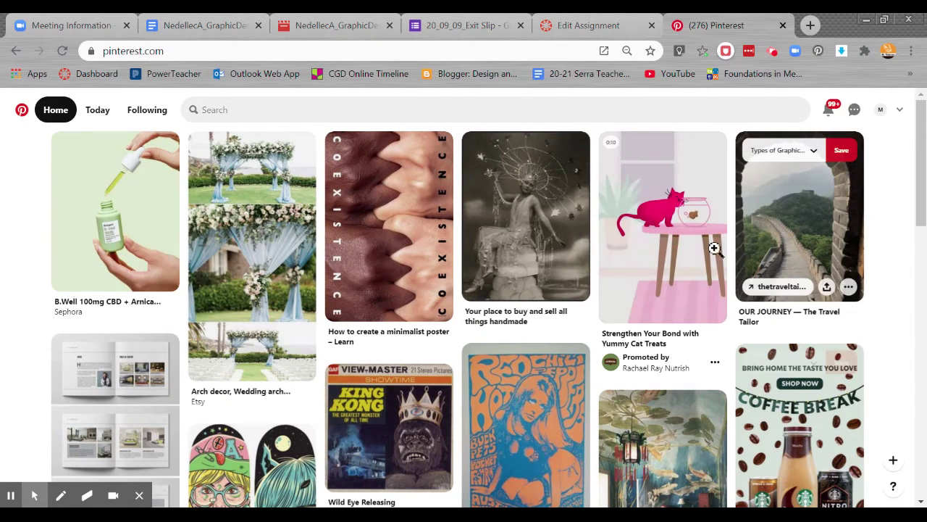
# Go to the profile's Boards page and browse the list of boards.
pyautogui.scroll(-3, 512, 216)
pyautogui.scroll(-1, 512, 215)
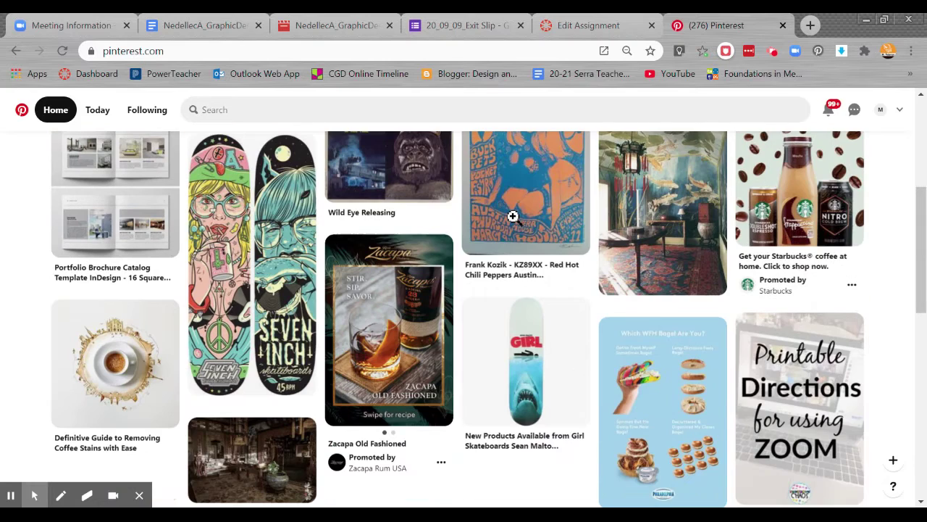
pyautogui.scroll(-2, 512, 216)
pyautogui.scroll(-1, 512, 218)
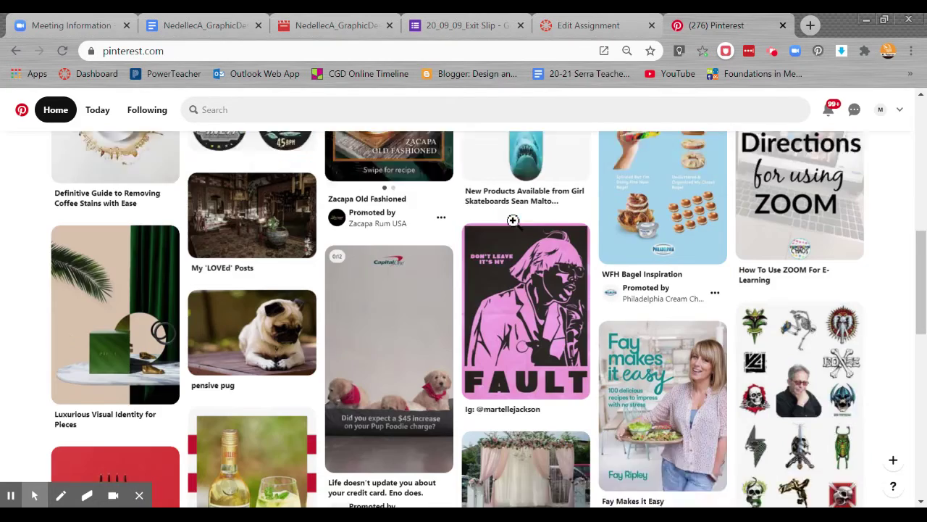
pyautogui.scroll(-1, 512, 220)
pyautogui.scroll(-3, 512, 219)
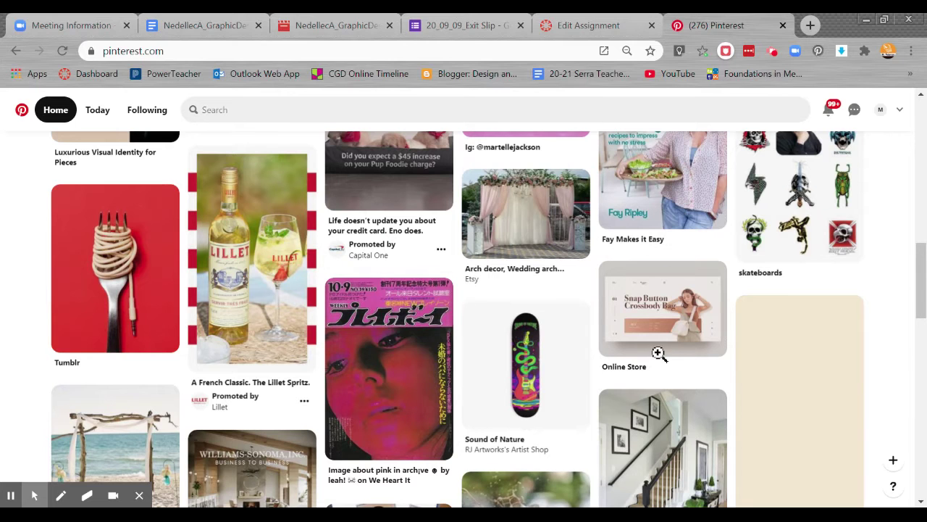
pyautogui.scroll(-2, 655, 350)
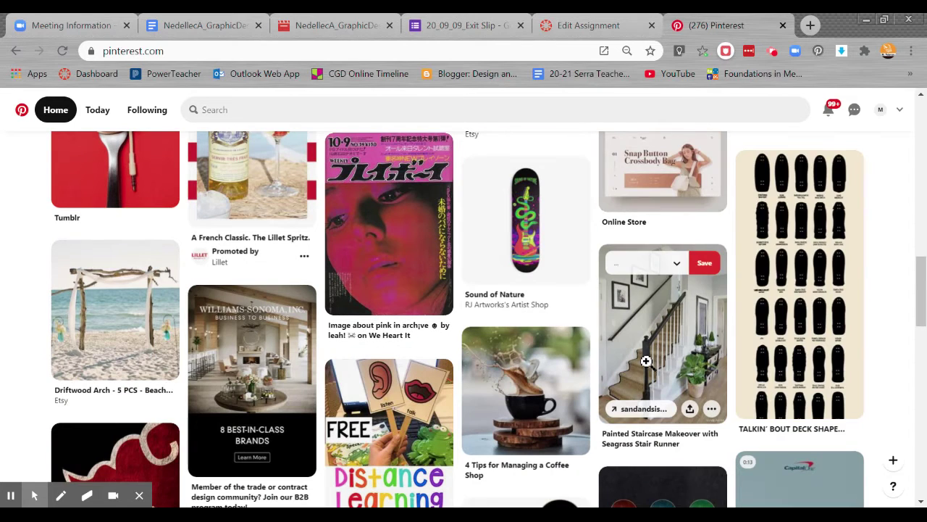
pyautogui.scroll(-1, 647, 361)
pyautogui.scroll(-2, 647, 363)
pyautogui.scroll(-2, 647, 363)
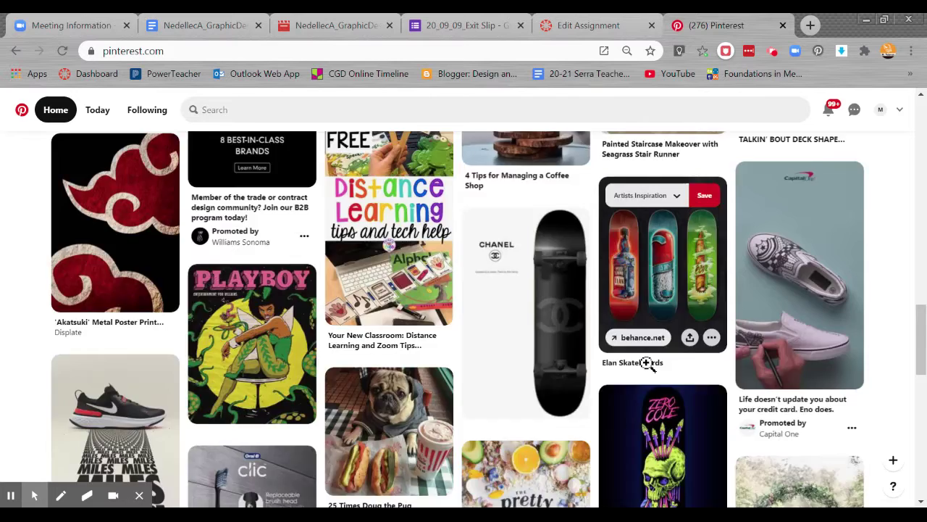
pyautogui.scroll(-5, 647, 363)
pyautogui.scroll(-2, 647, 363)
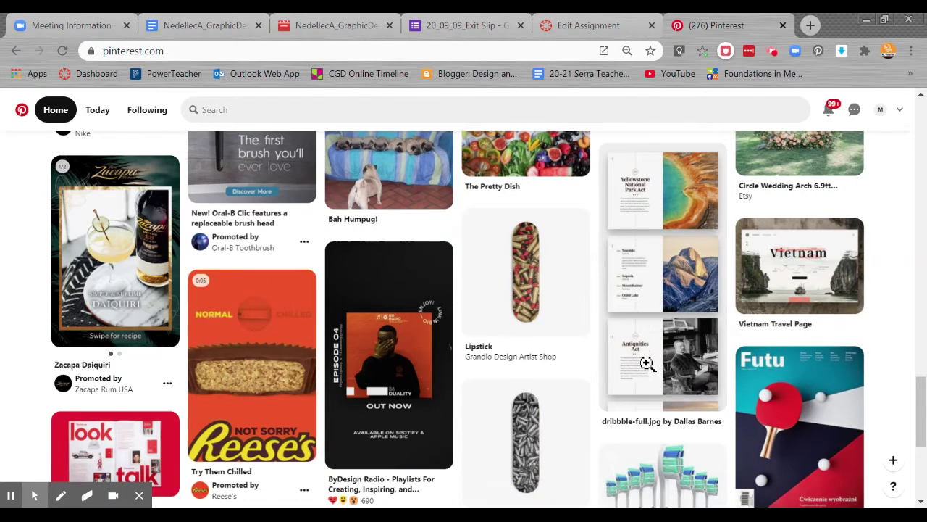
pyautogui.scroll(-1, 646, 363)
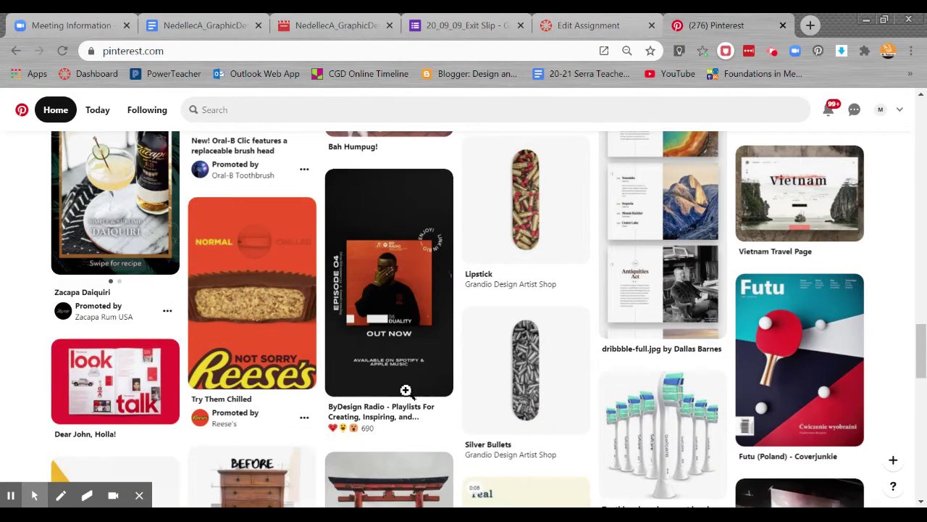
pyautogui.scroll(-1, 475, 372)
pyautogui.scroll(-2, 476, 372)
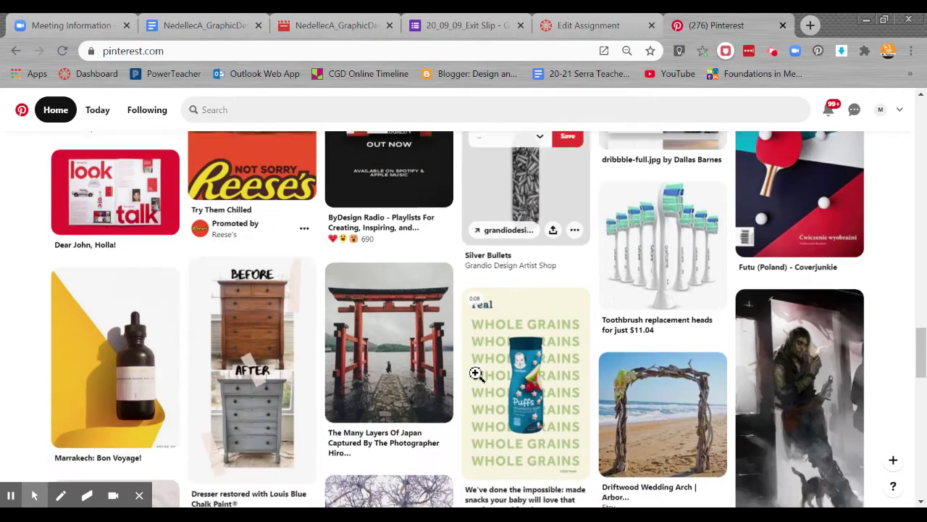
pyautogui.scroll(-1, 475, 372)
pyautogui.scroll(-1, 475, 373)
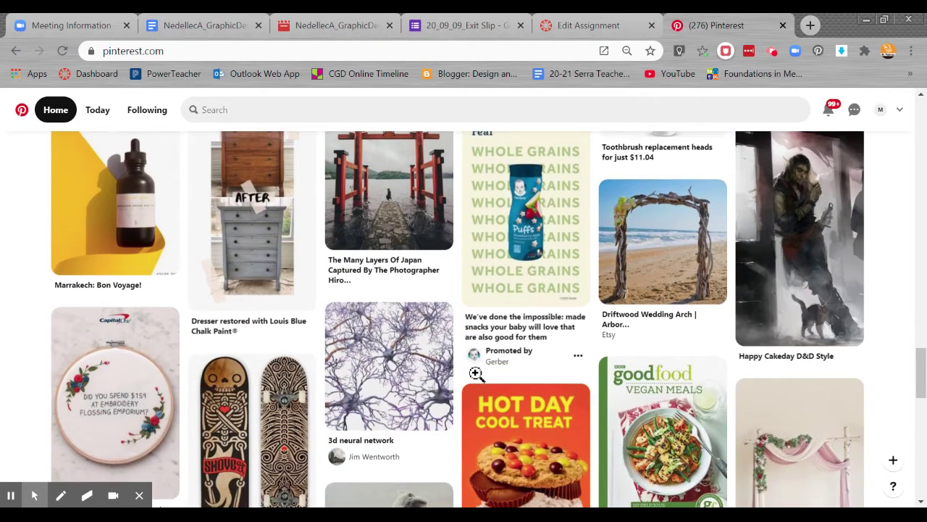
pyautogui.scroll(-1, 475, 372)
pyautogui.scroll(-1, 481, 376)
pyautogui.scroll(-3, 524, 362)
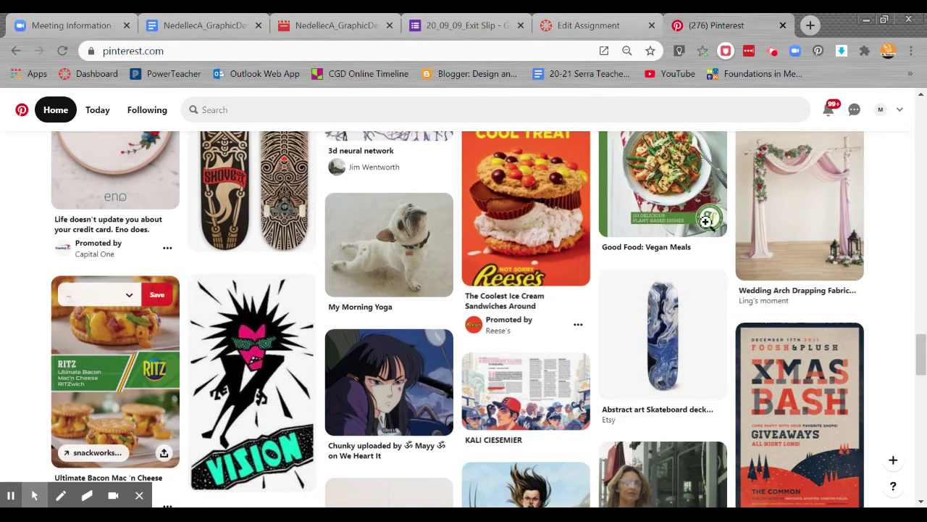
pyautogui.scroll(3, 850, 254)
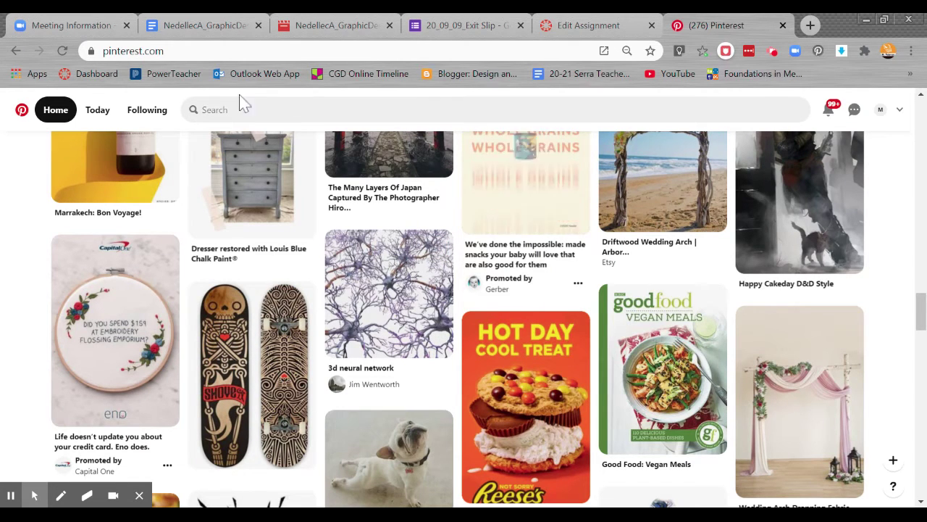
pyautogui.click(881, 113)
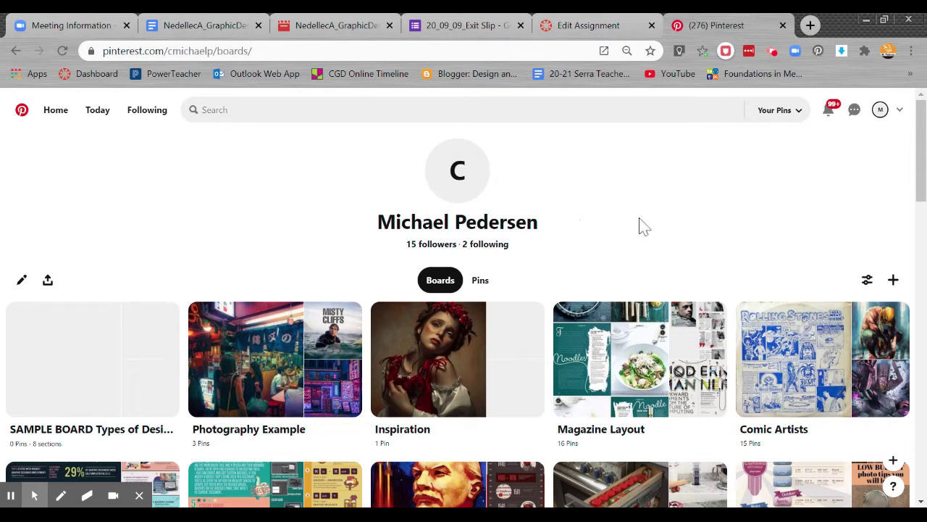
pyautogui.scroll(-1, 330, 355)
pyautogui.scroll(-3, 326, 354)
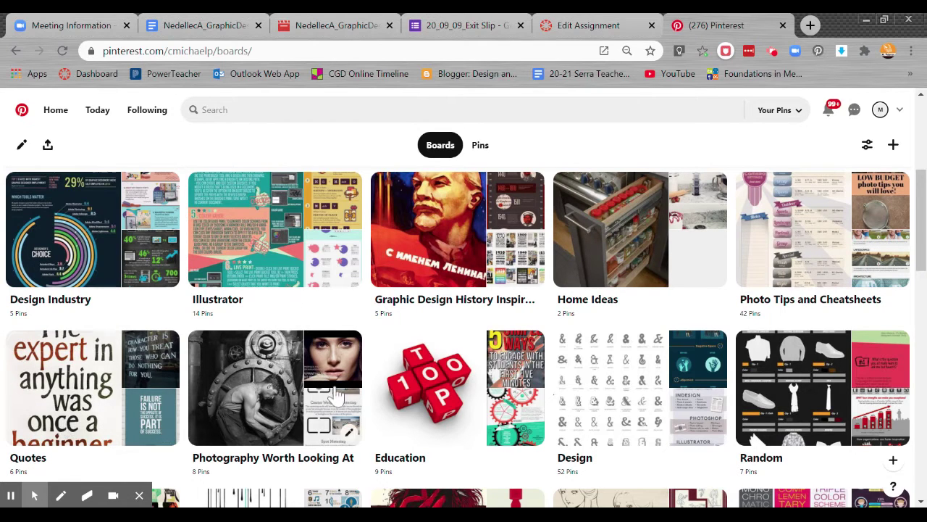
pyautogui.moveTo(457, 478)
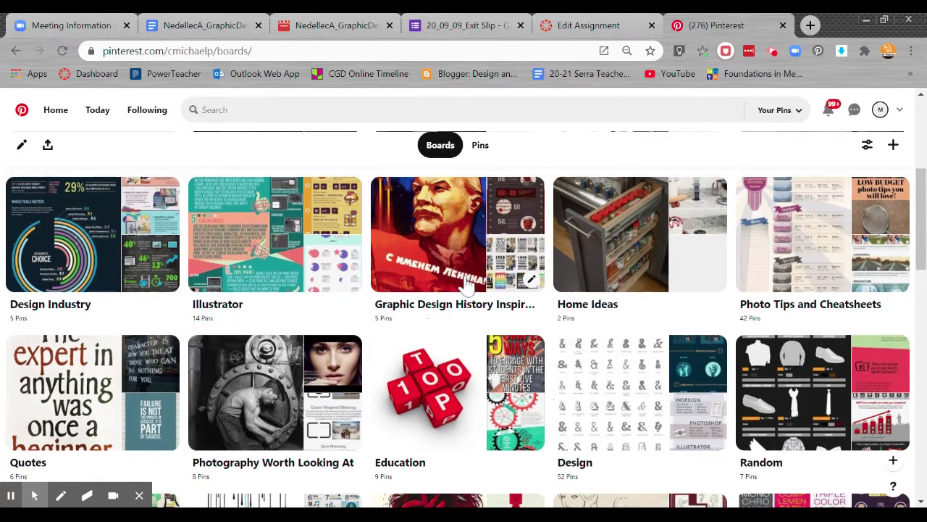
pyautogui.scroll(4, 463, 254)
pyautogui.scroll(-1, 797, 405)
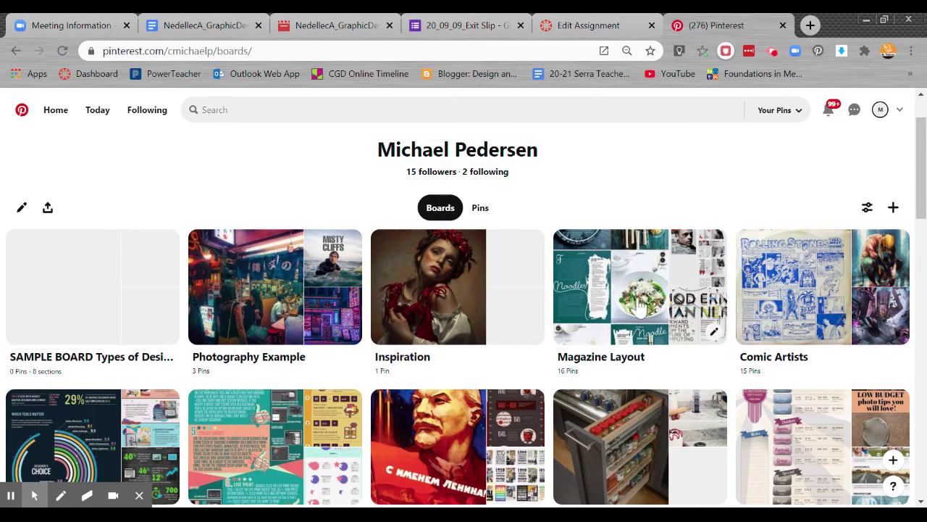
pyautogui.moveTo(275, 287)
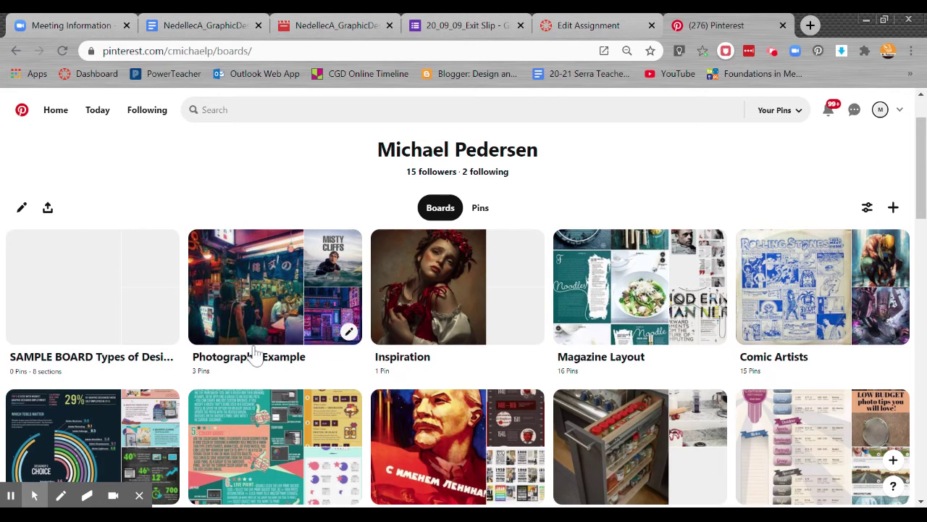
# Open the Comic Artists board and look through its comic art pins.
pyautogui.click(811, 308)
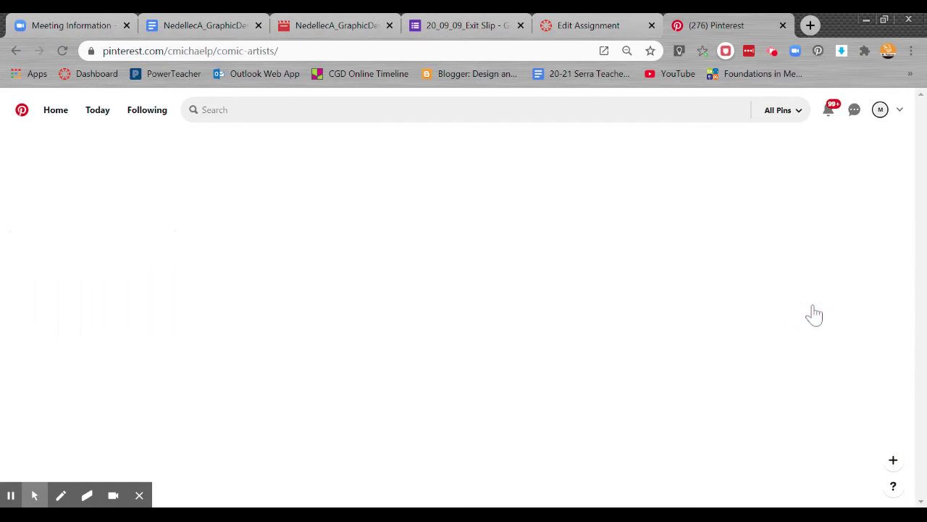
pyautogui.scroll(-2, 662, 312)
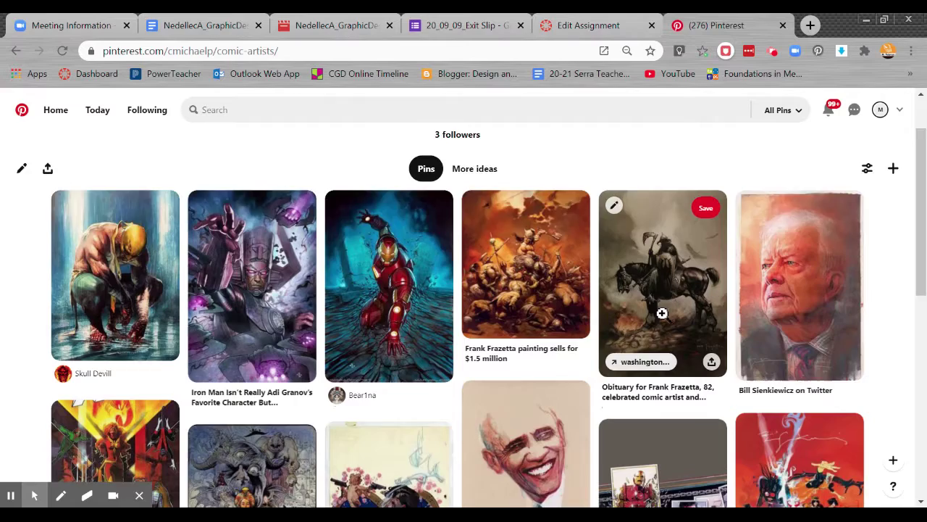
pyautogui.scroll(-2, 567, 321)
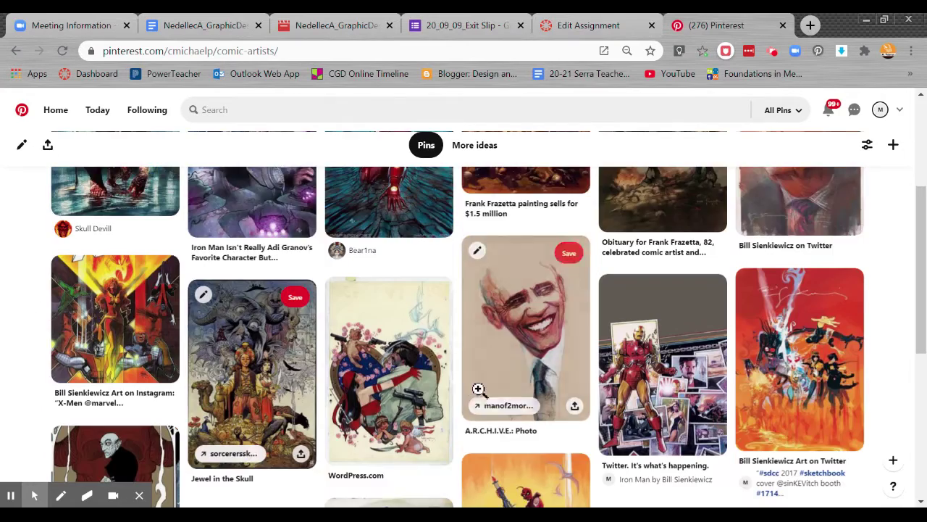
pyautogui.scroll(3, 567, 321)
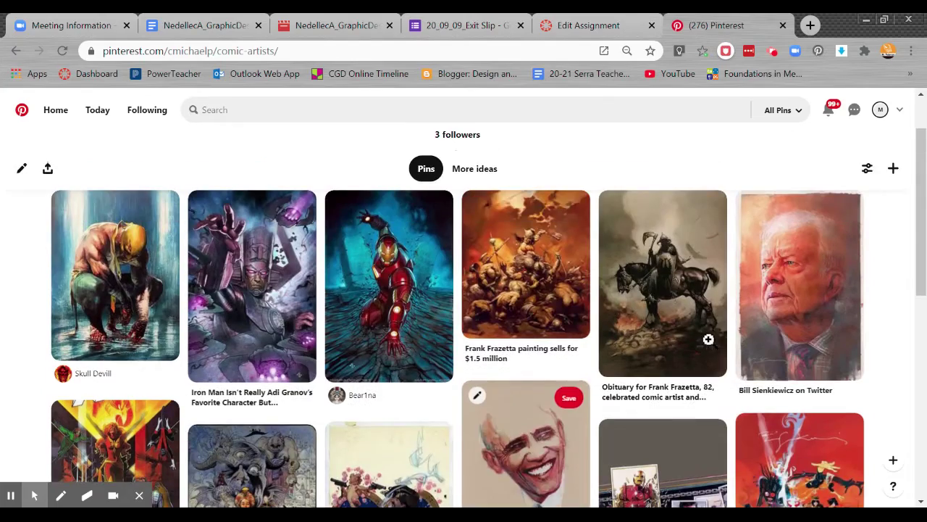
pyautogui.scroll(1, 564, 348)
pyautogui.moveTo(252, 357)
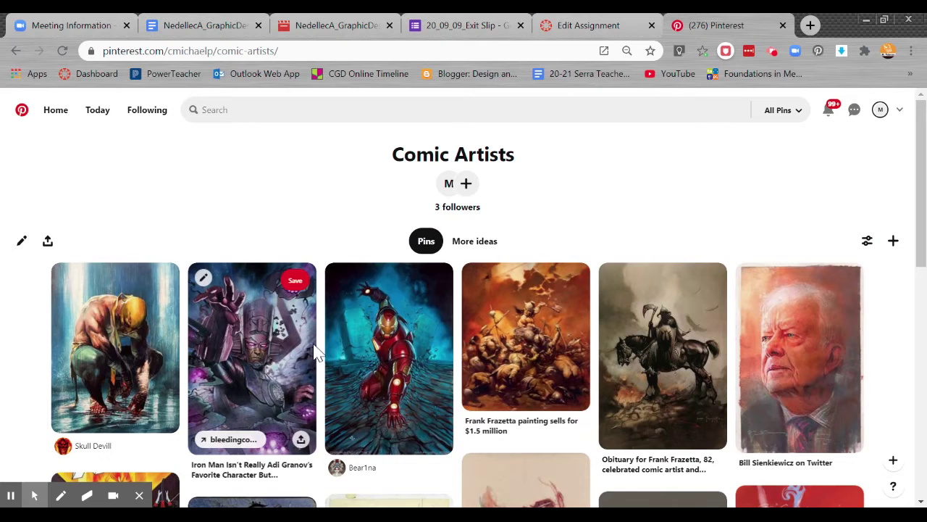
# Back on the Boards page, open SAMPLE BOARD Types of Design and review its eight sections.
pyautogui.click(880, 115)
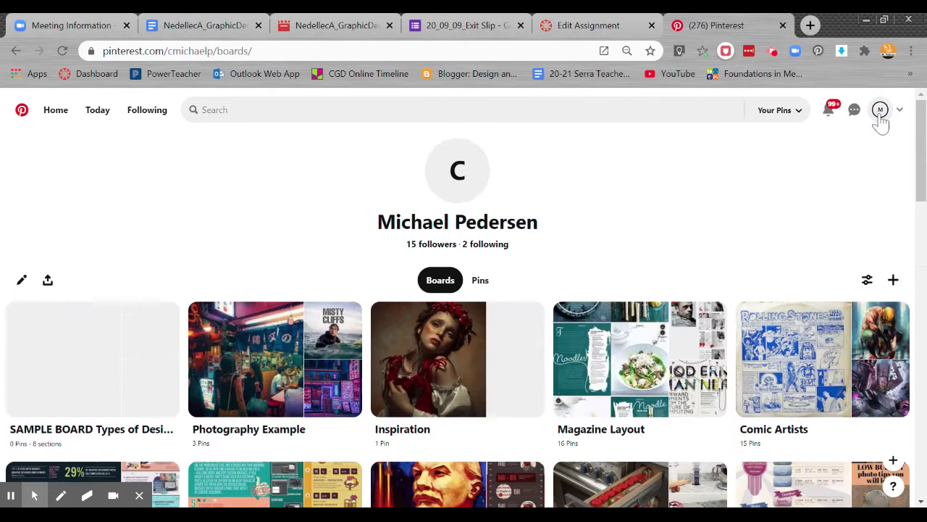
pyautogui.click(99, 371)
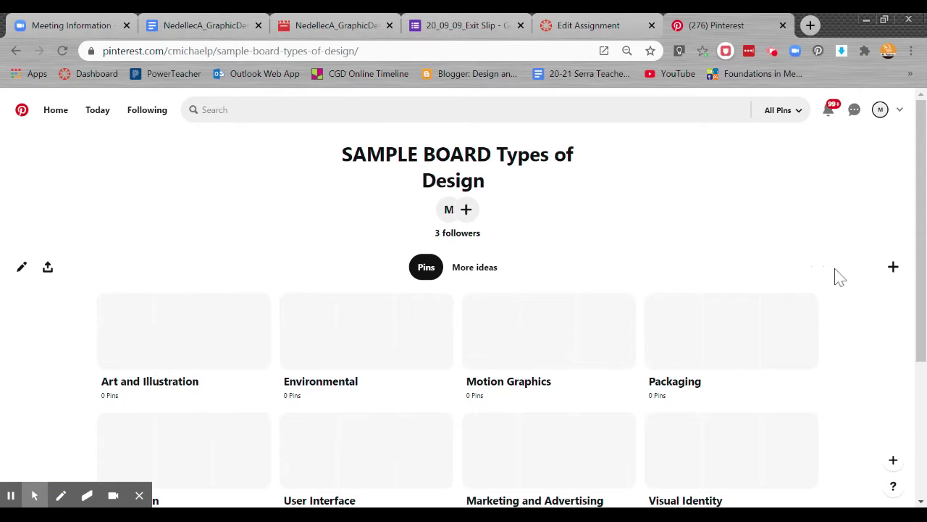
pyautogui.scroll(-2, 839, 278)
pyautogui.scroll(2, 839, 277)
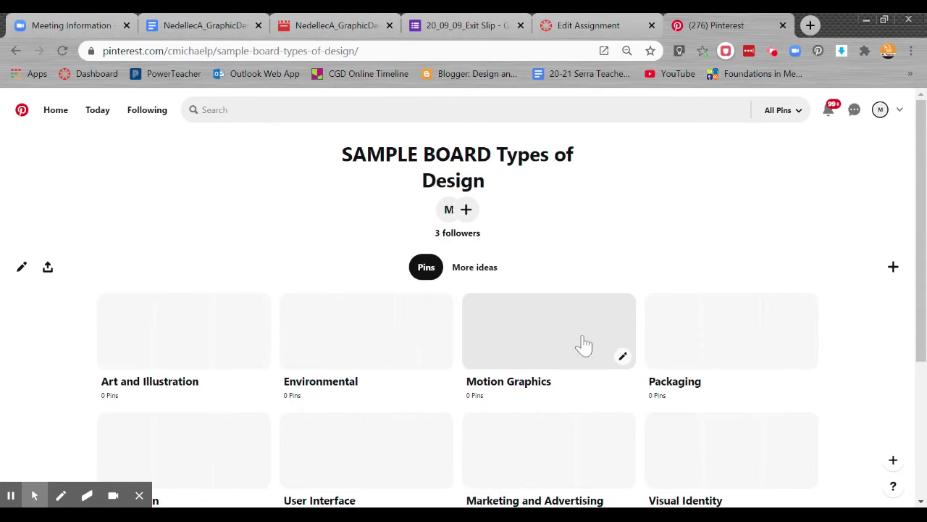
pyautogui.scroll(-1, 532, 412)
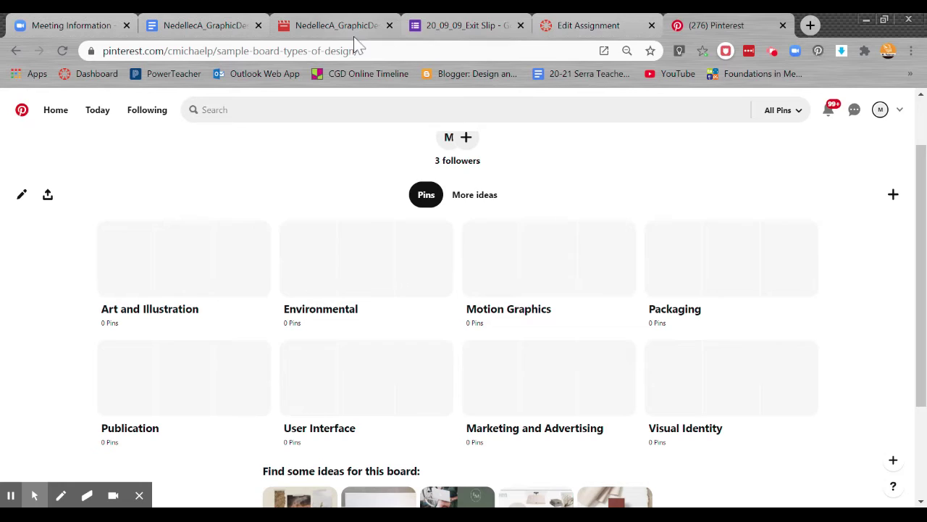
# Switch to the Canvas Edit Assignment tab to read the eight design types to collect.
pyautogui.click(585, 29)
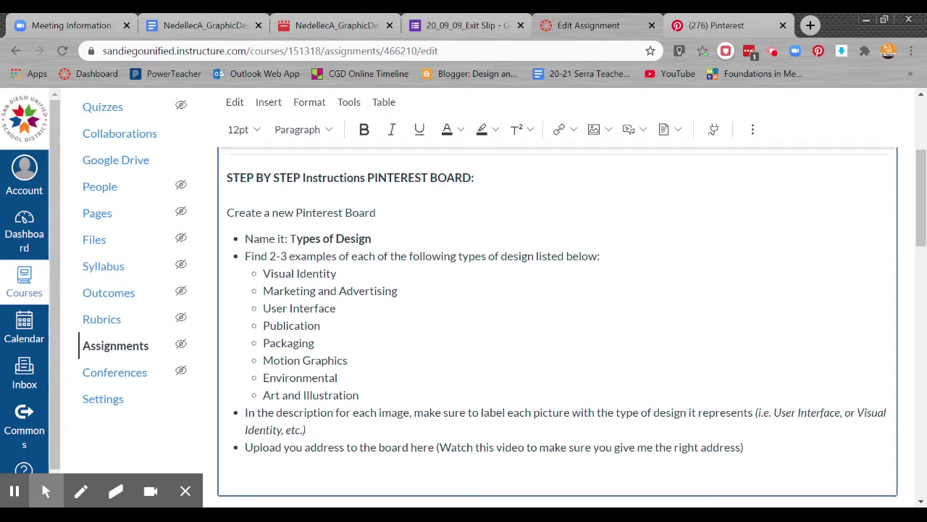
# Return to the Pinterest tab and go back to the list of boards.
pyautogui.click(728, 24)
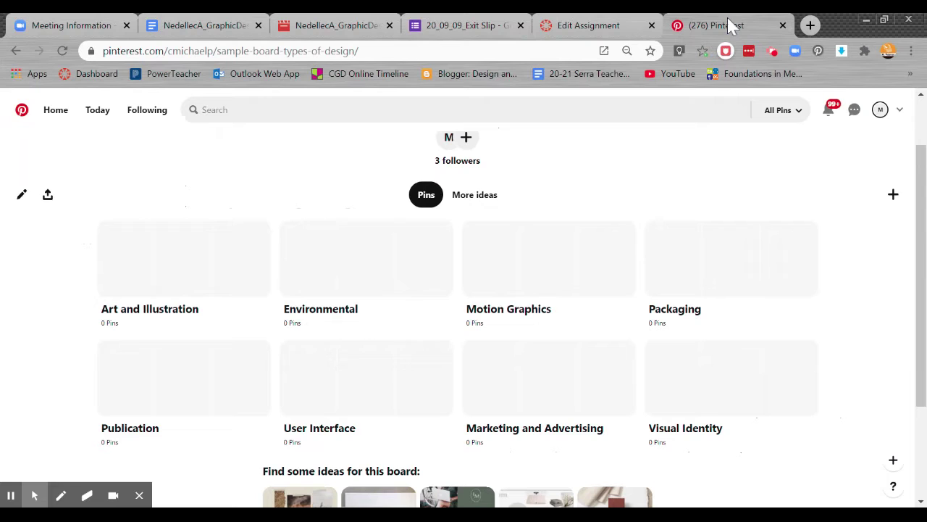
pyautogui.scroll(1, 735, 155)
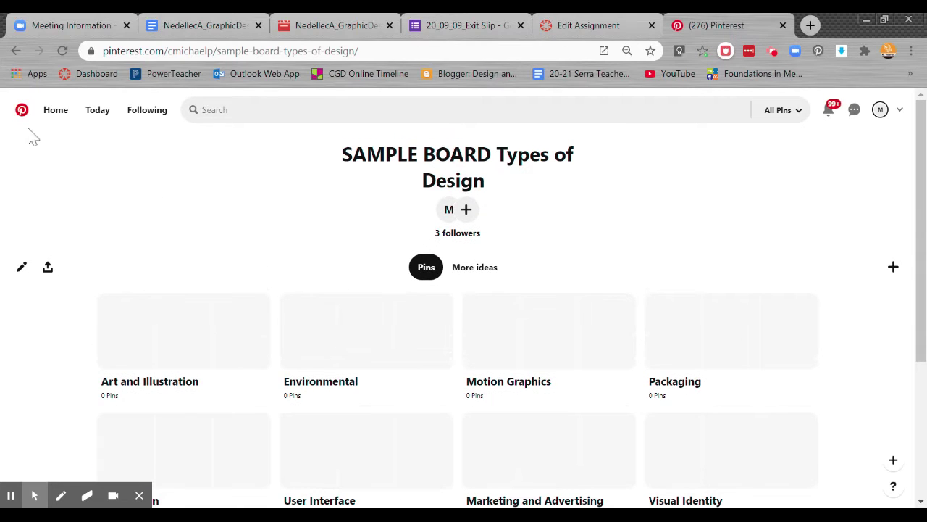
pyautogui.click(16, 49)
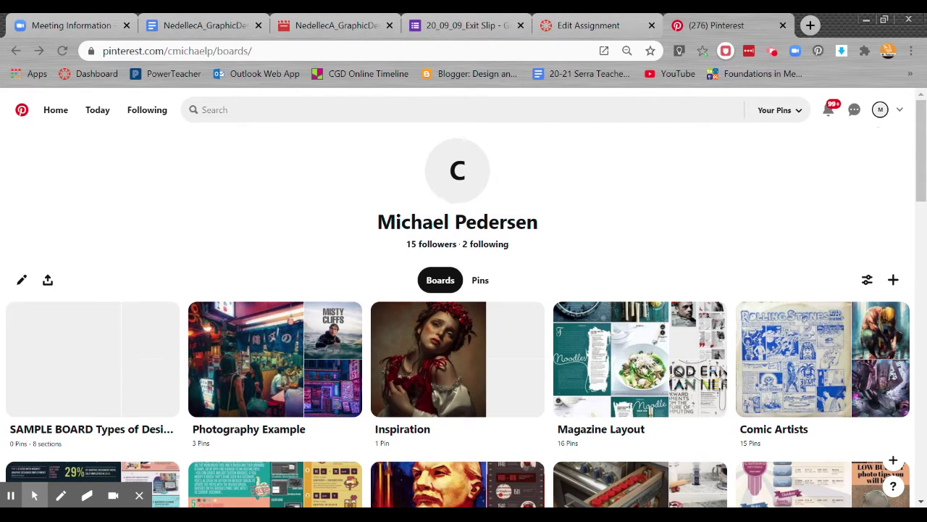
# Create a new empty board named 'Types of Design', skipping the suggested pins.
pyautogui.click(895, 288)
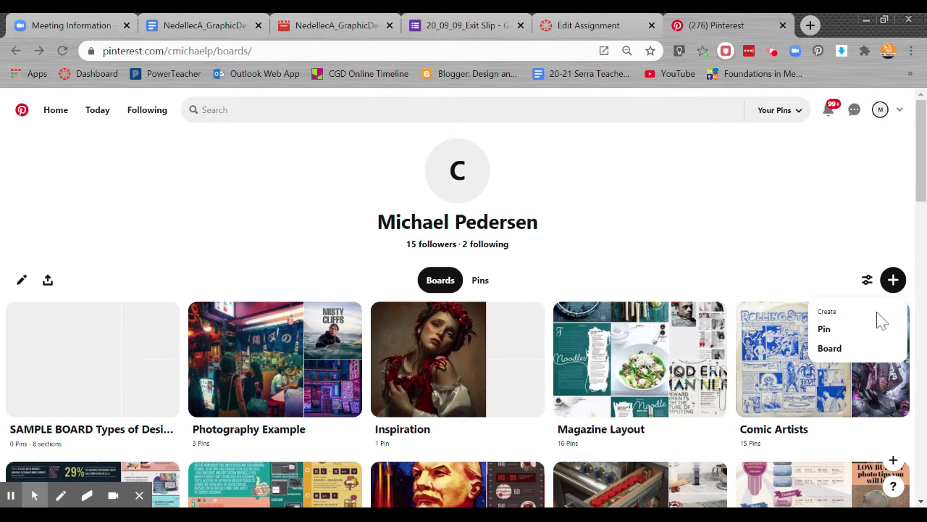
pyautogui.click(830, 349)
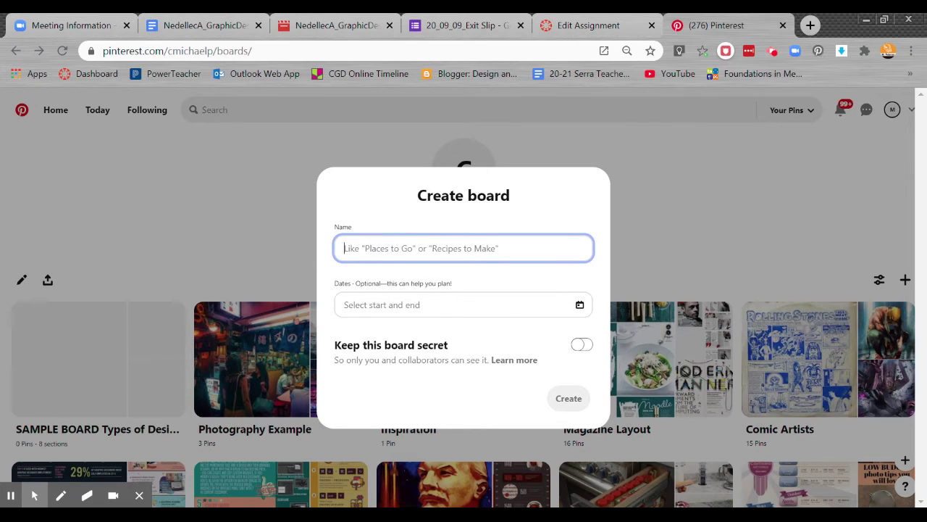
pyautogui.write('Types of Design')
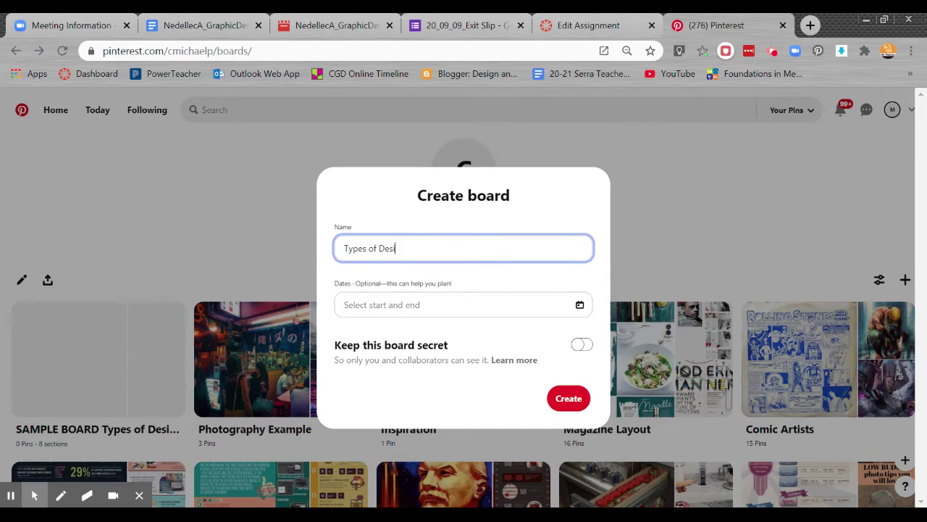
pyautogui.click(583, 403)
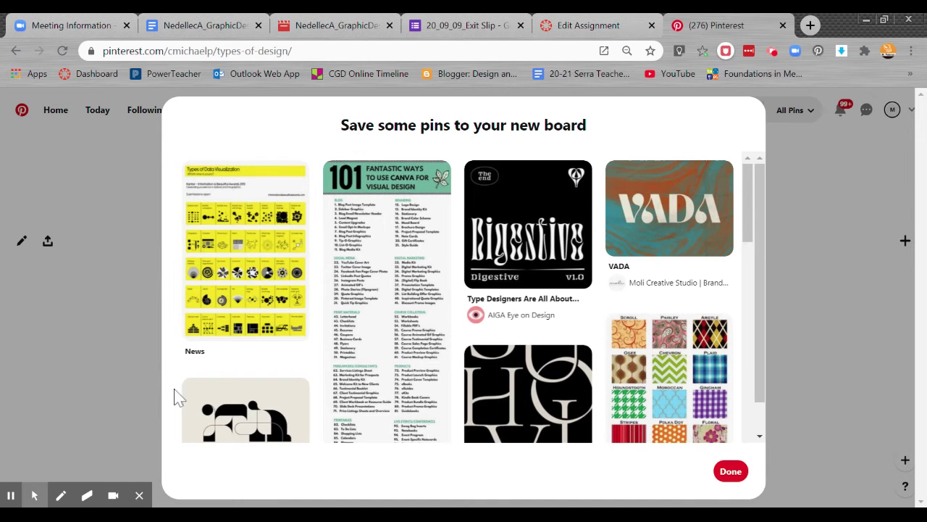
pyautogui.scroll(-5, 548, 384)
pyautogui.scroll(-2, 554, 362)
pyautogui.scroll(-2, 565, 333)
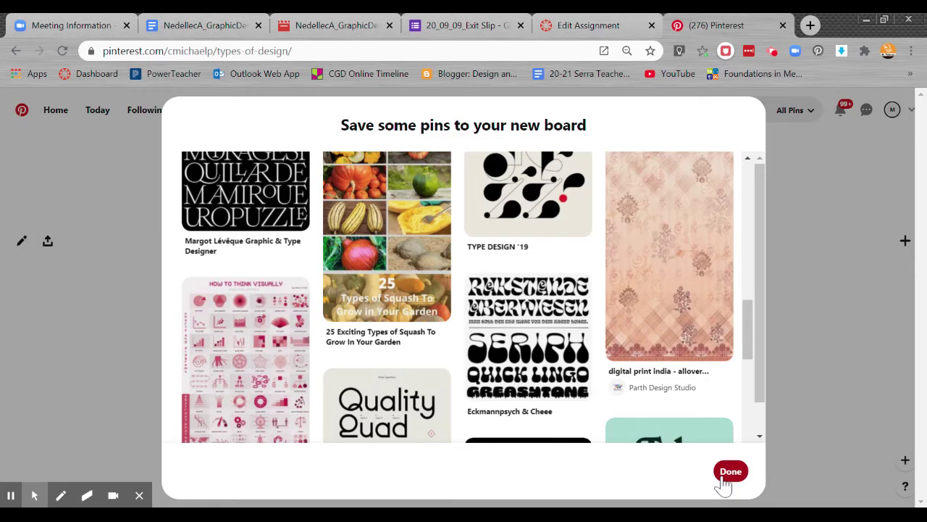
pyautogui.click(730, 472)
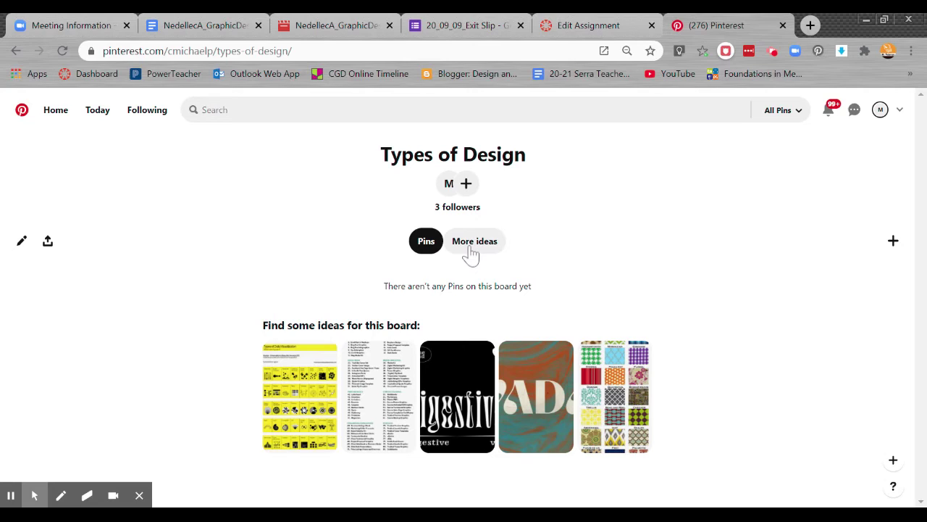
# Open the board's add menu offering to create a pin or add a section.
pyautogui.click(893, 242)
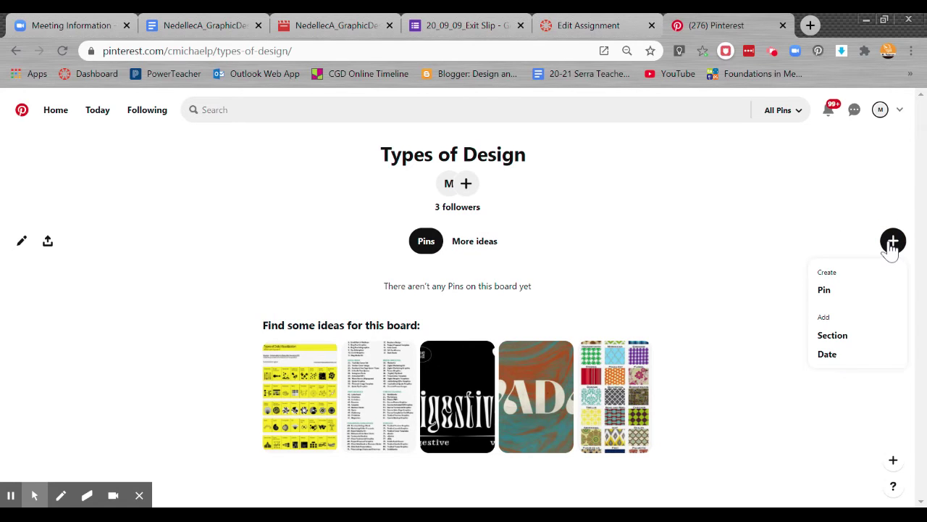
# Add a 'Visual Identity' section, taking the name from the Canvas assignment.
pyautogui.click(833, 337)
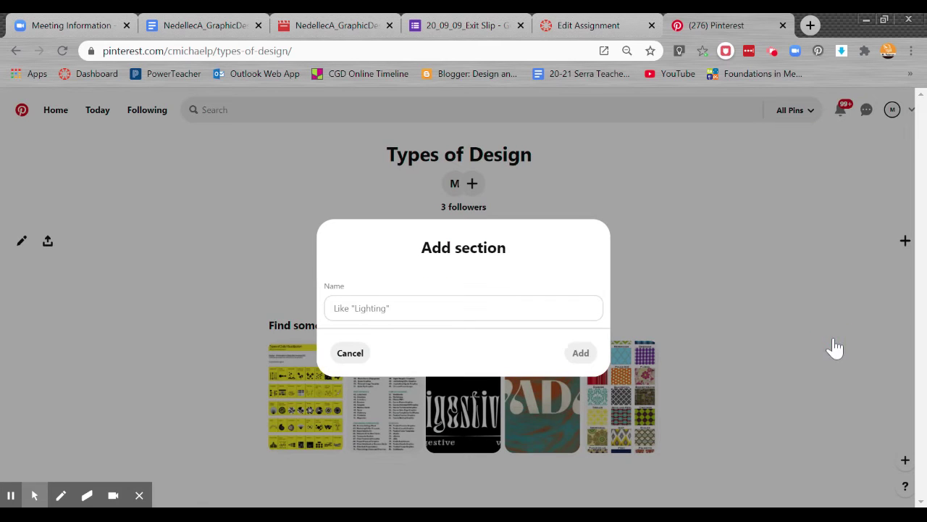
pyautogui.click(580, 23)
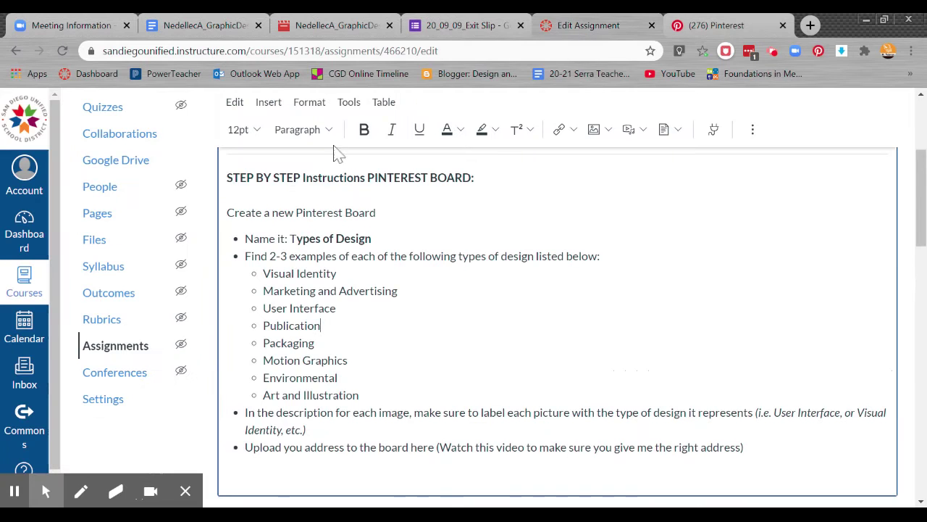
pyautogui.moveTo(263, 273); pyautogui.dragTo(337, 273)
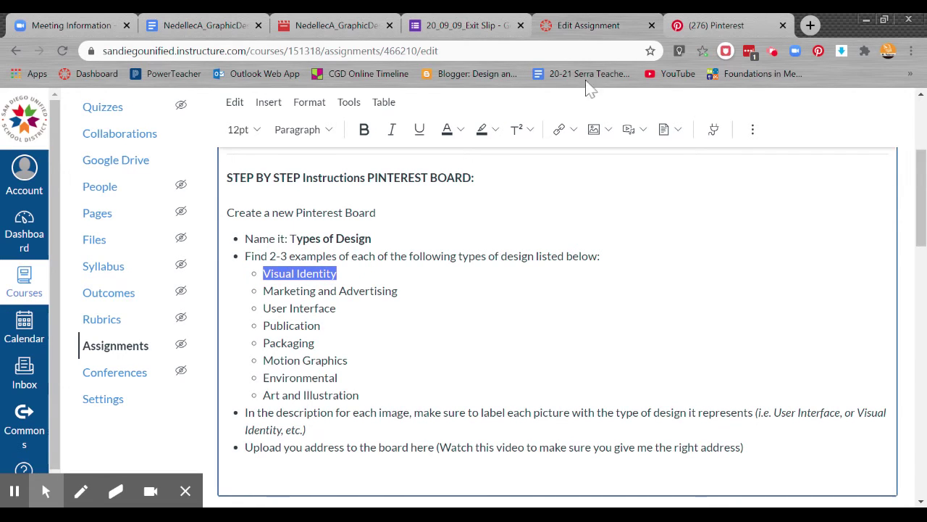
pyautogui.click(472, 26)
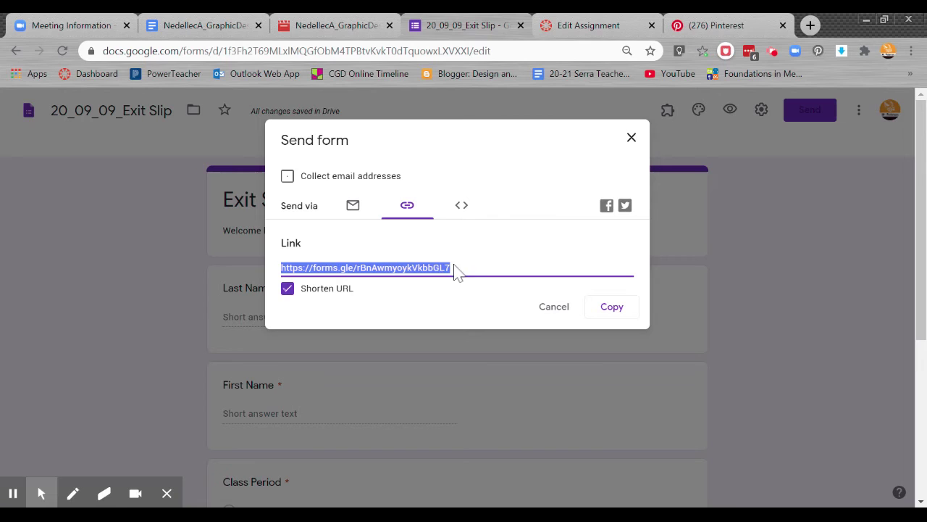
pyautogui.click(731, 29)
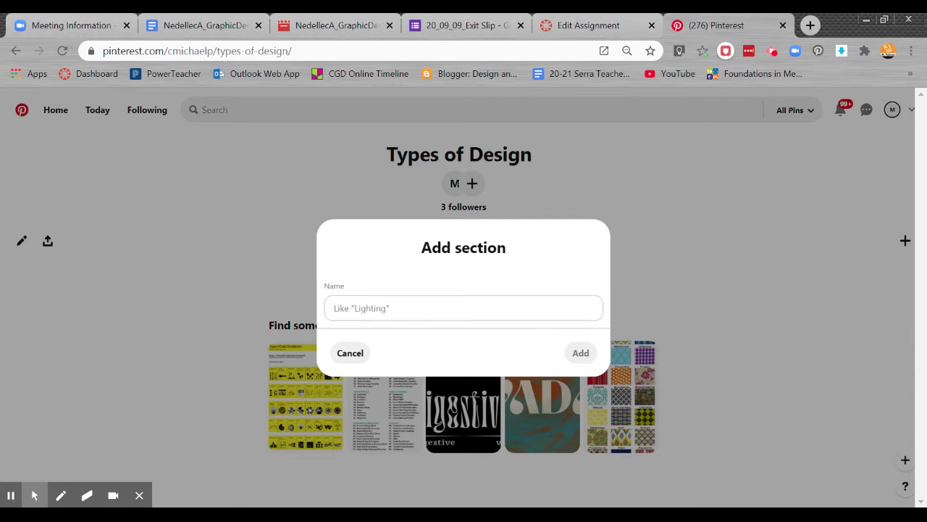
pyautogui.write('Visual Identity')
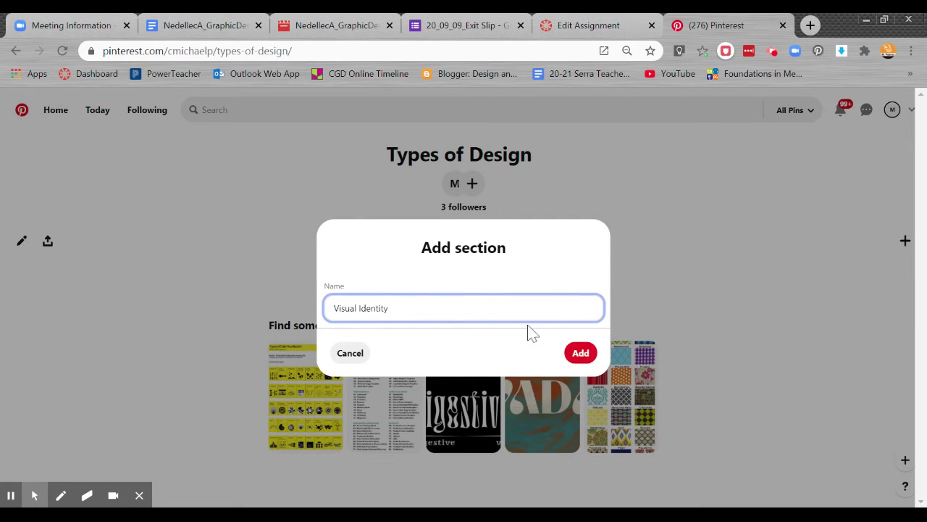
pyautogui.click(581, 352)
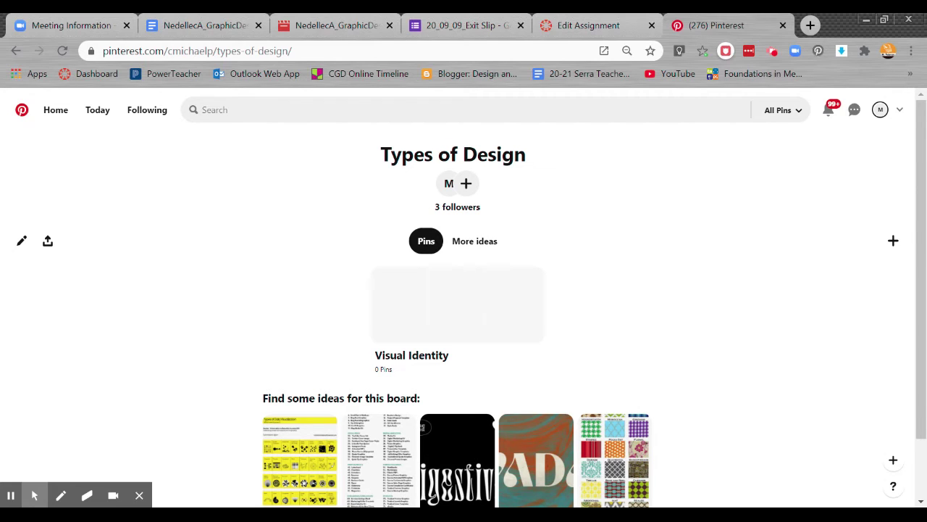
# Add a 'Marketing and Advertising' section using the name copied from Canvas.
pyautogui.click(893, 241)
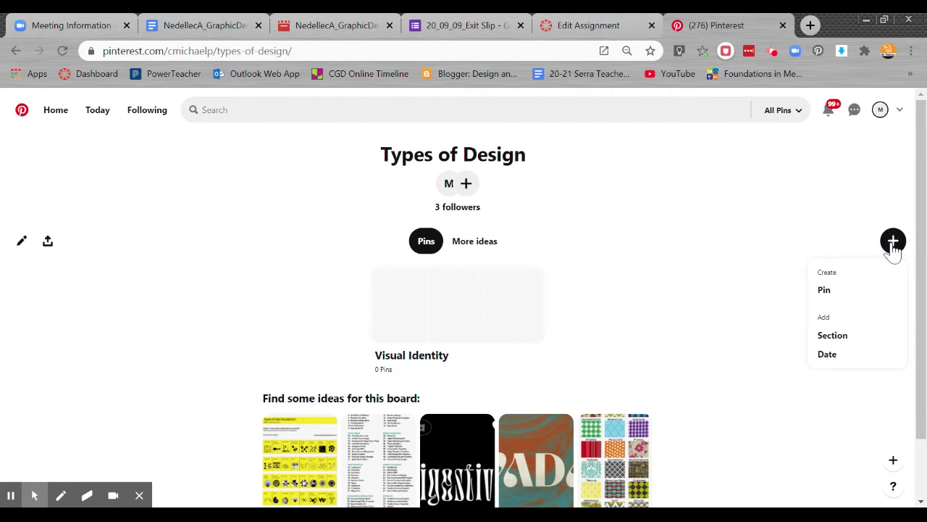
pyautogui.click(849, 337)
pyautogui.click(575, 27)
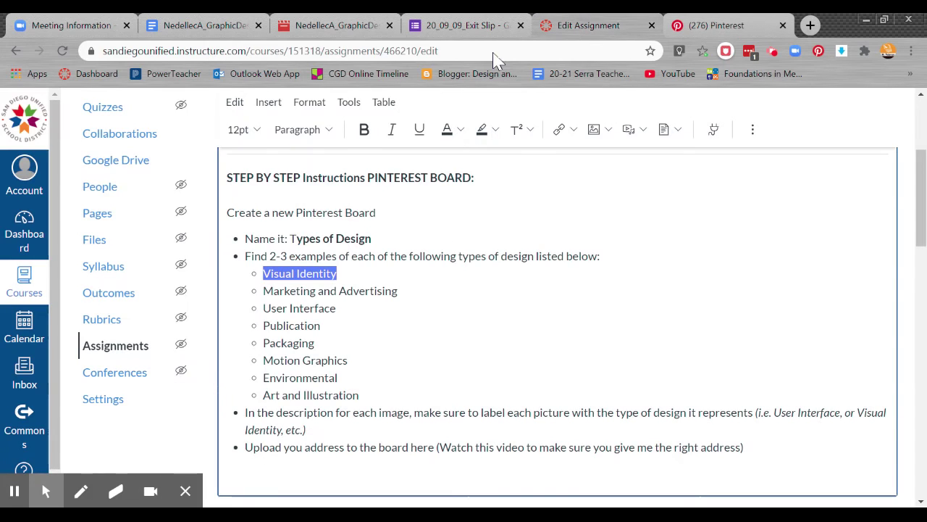
pyautogui.moveTo(263, 291); pyautogui.dragTo(400, 292)
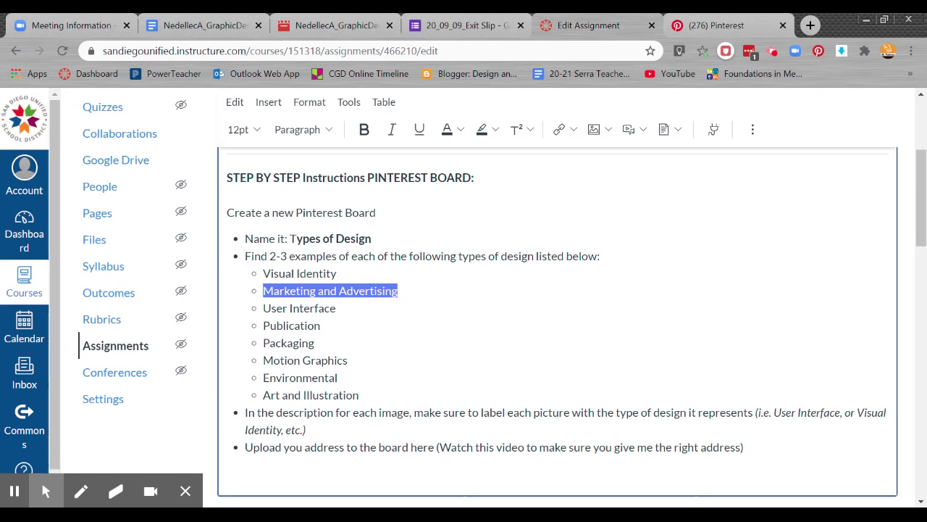
pyautogui.click(710, 31)
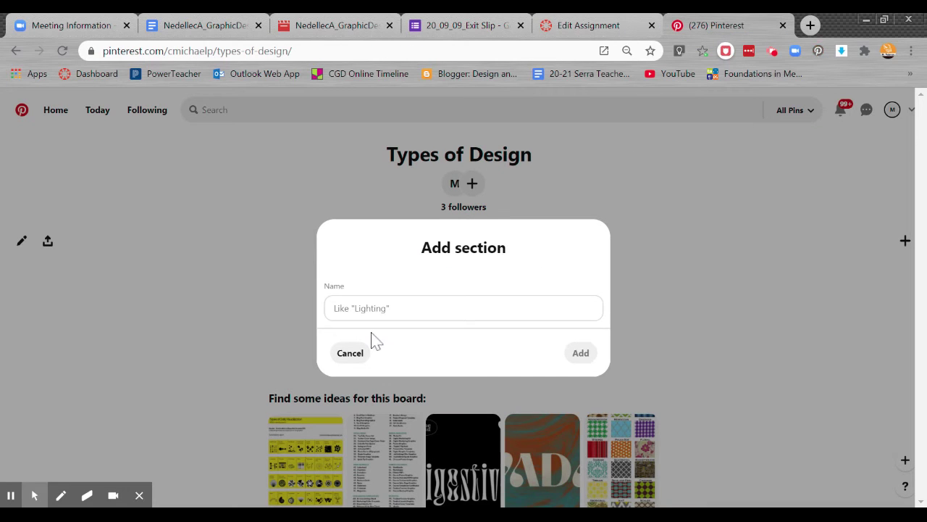
pyautogui.click(377, 308)
pyautogui.write('Marketing and Advertising')
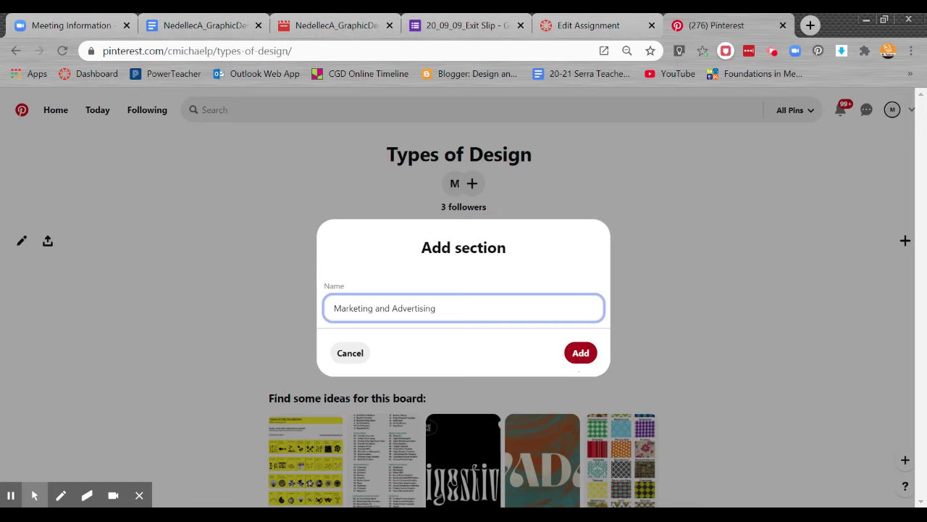
pyautogui.click(580, 357)
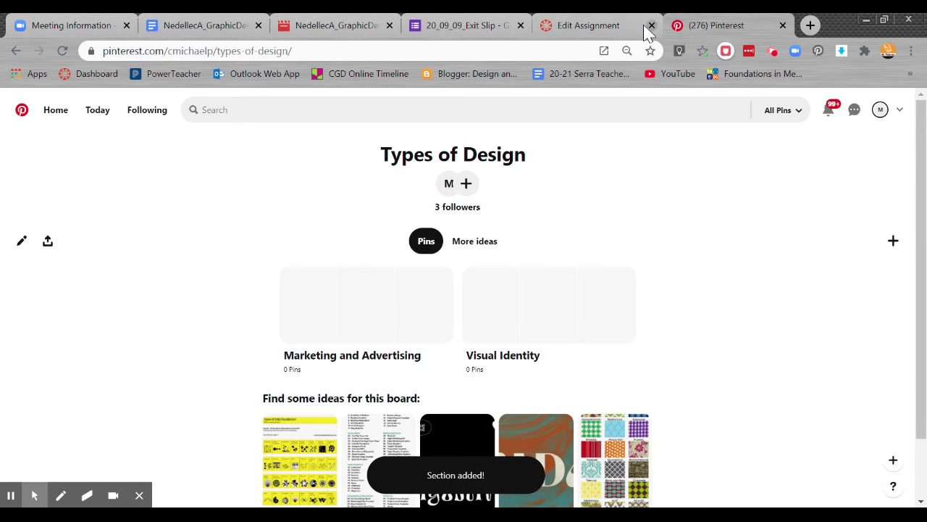
# Add a 'User Interface' section using the name copied from Canvas.
pyautogui.click(893, 240)
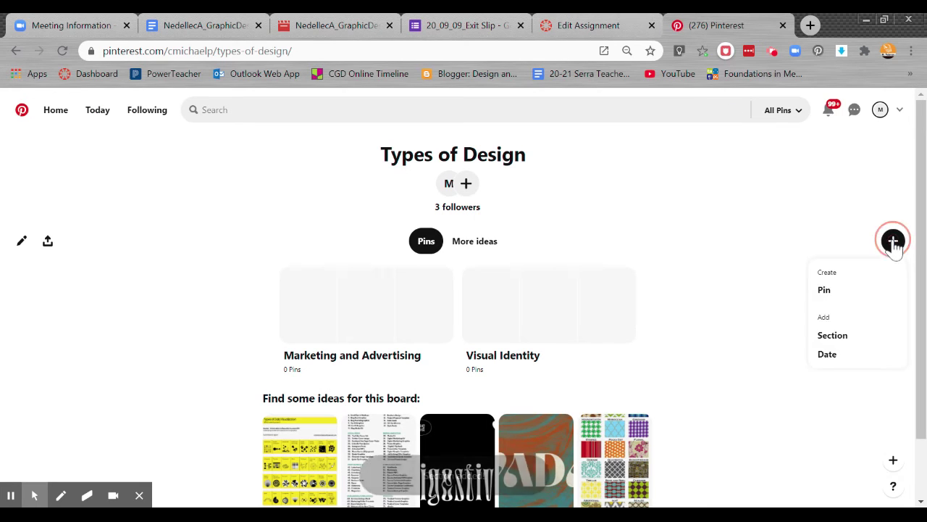
pyautogui.click(830, 335)
pyautogui.click(603, 23)
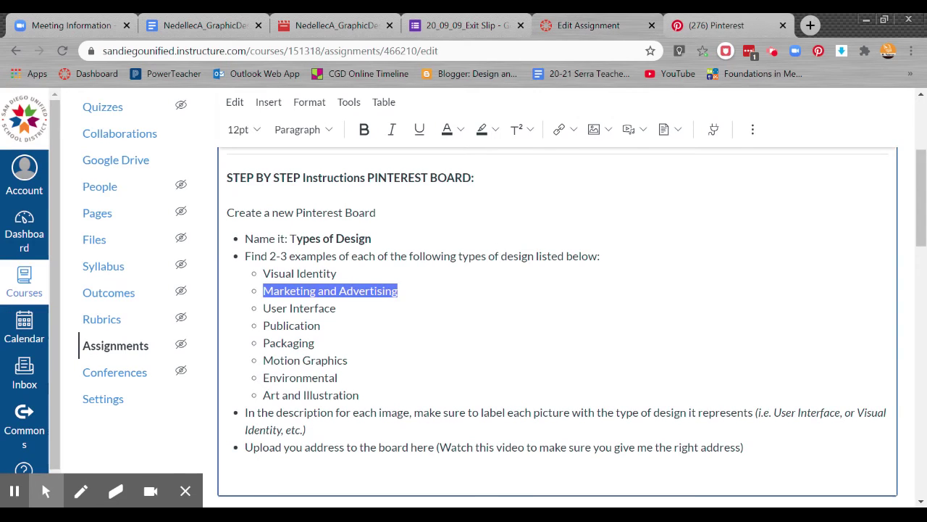
pyautogui.moveTo(263, 308); pyautogui.dragTo(336, 308)
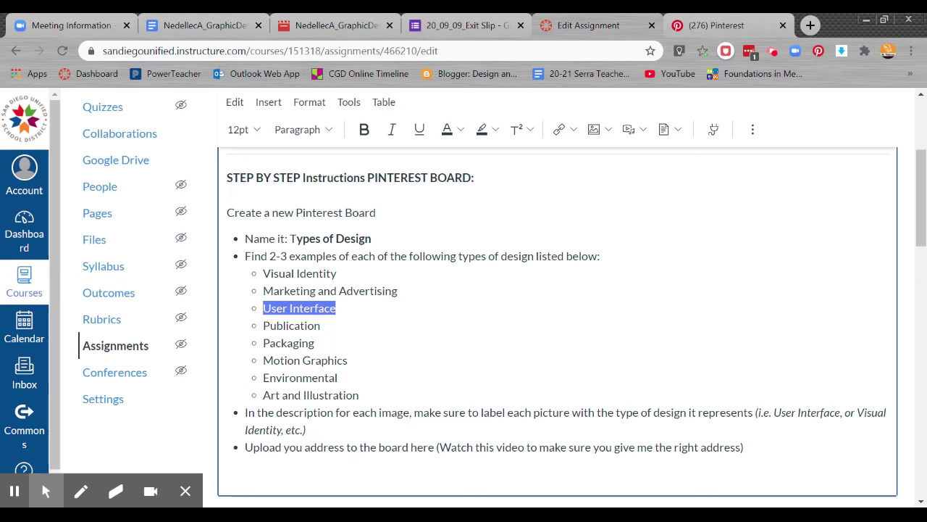
pyautogui.click(731, 22)
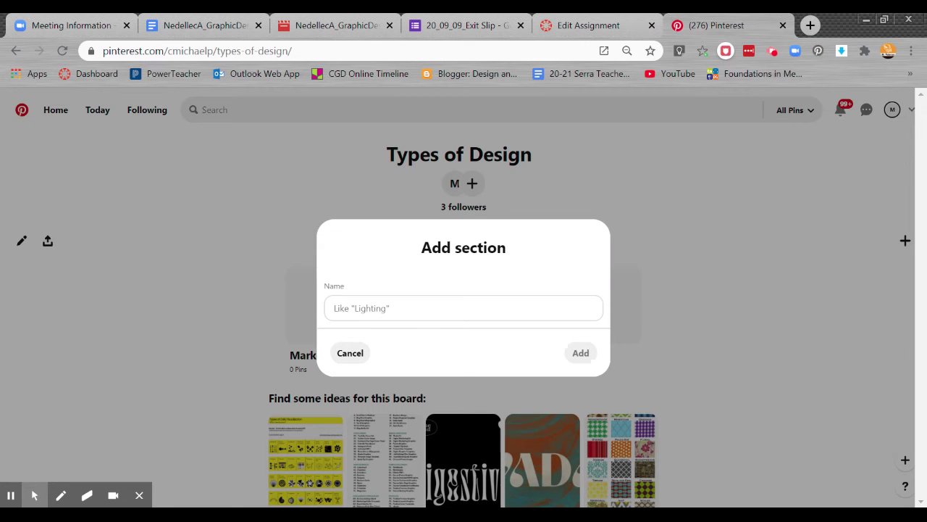
pyautogui.write('User Interface')
pyautogui.click(580, 353)
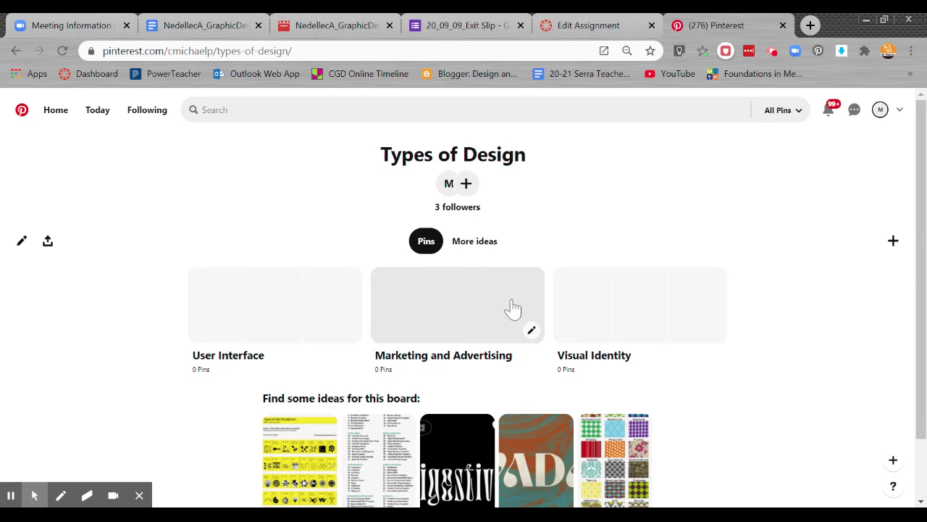
pyautogui.moveTo(639, 305)
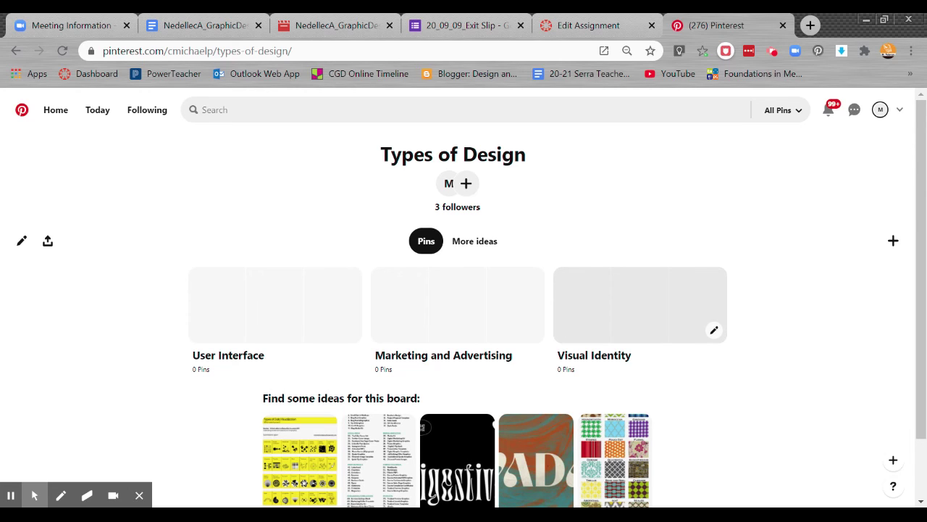
# Drag the section cards into order: Visual Identity, Marketing and Advertising, then User Interface.
pyautogui.click(597, 315)
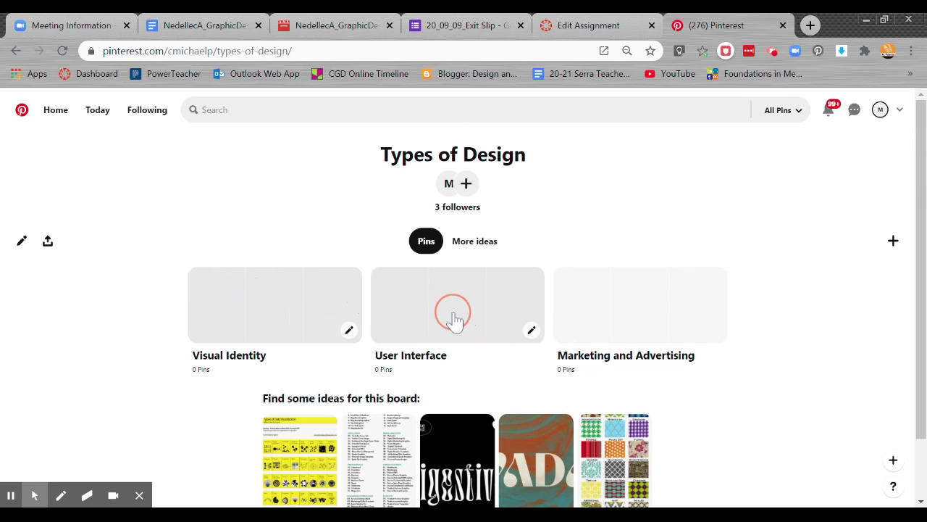
pyautogui.moveTo(531, 323)
pyautogui.mouseDown()
pyautogui.moveTo(294, 340)
pyautogui.moveTo(491, 299)
pyautogui.mouseUp()
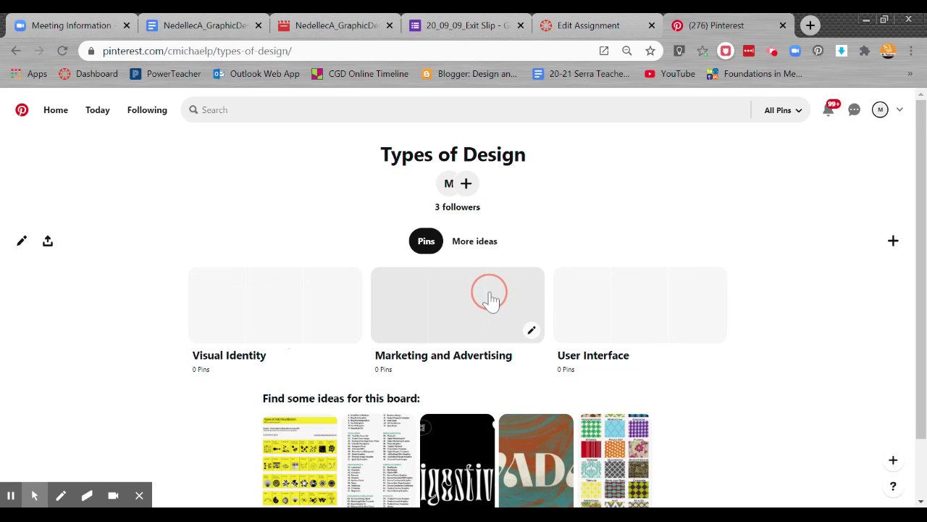